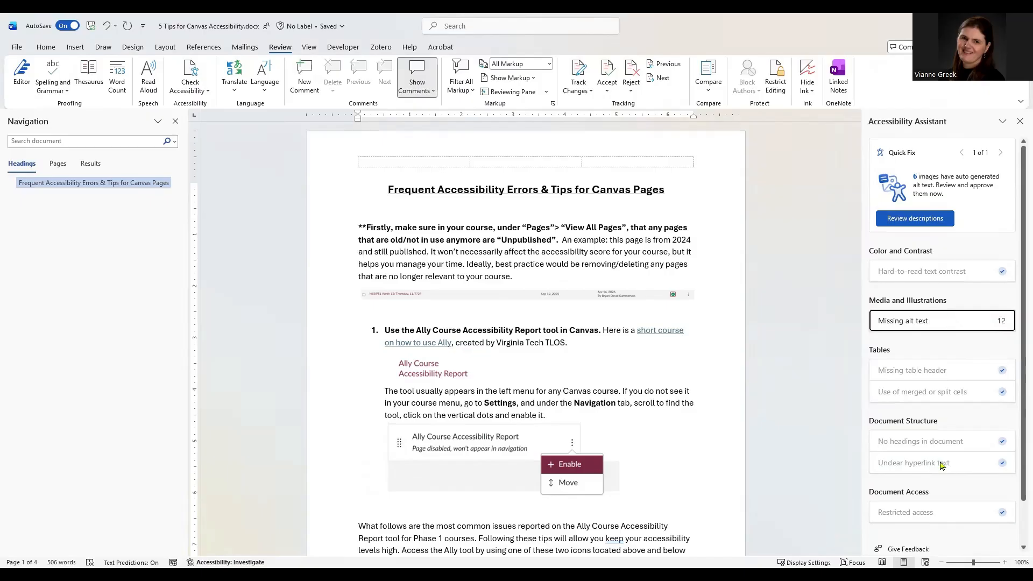
# Save the alt text 'Unpublish or delete pages you're no longer using.' for the Canvas pages screenshot
pyautogui.scroll(-2, 967, 428)
pyautogui.scroll(2, 945, 307)
pyautogui.click(928, 322)
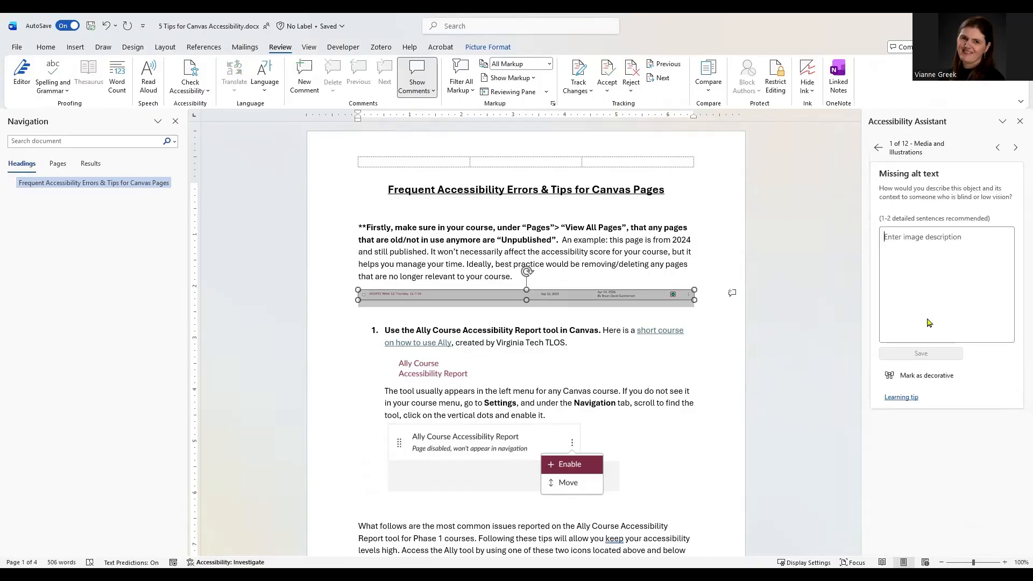
pyautogui.write('Unpub')
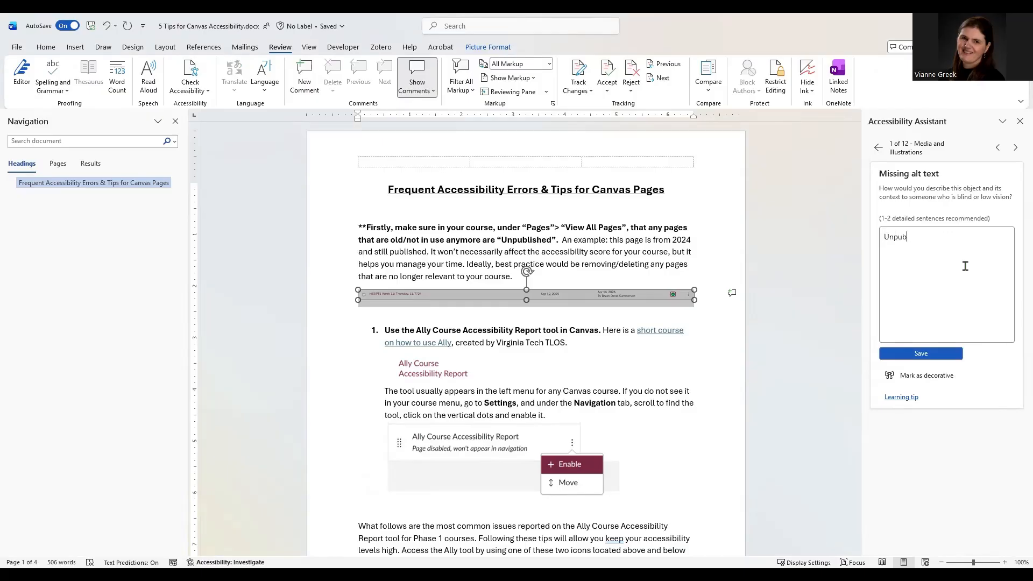
pyautogui.write('lish or deletep')
pyautogui.press('BackSpace')
pyautogui.write("pages you're no longer using.")
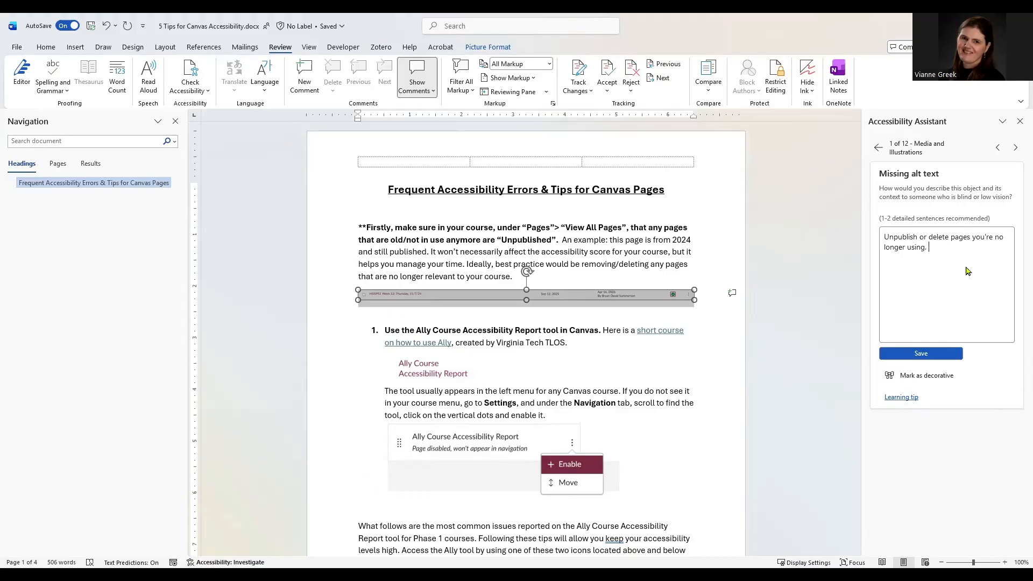
pyautogui.click(939, 355)
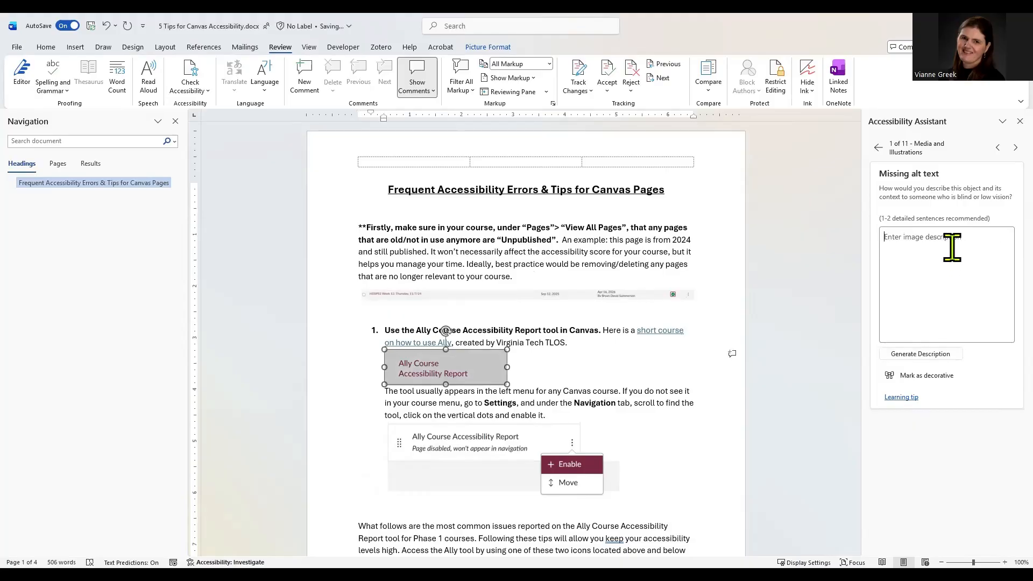
# Save 'Screenshot of Ally Course Accessibility Report link in Canvas' as the Ally image's alt text
pyautogui.write('Ally Course ')
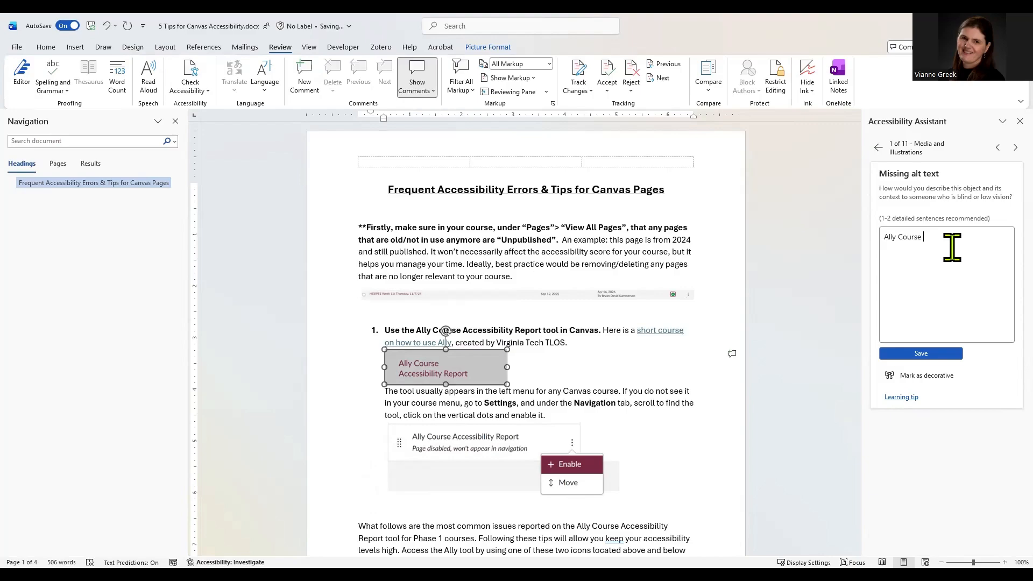
pyautogui.write('Accessibil')
pyautogui.hotkey('ctrl', 'a')
pyautogui.press('Right')
pyautogui.write('Report')
pyautogui.press('Home')
pyautogui.write('Soreenshot of')
pyautogui.press('BackSpace')
pyautogui.press('BackSpace')
pyautogui.press('BackSpace')
pyautogui.write('link in Canva')
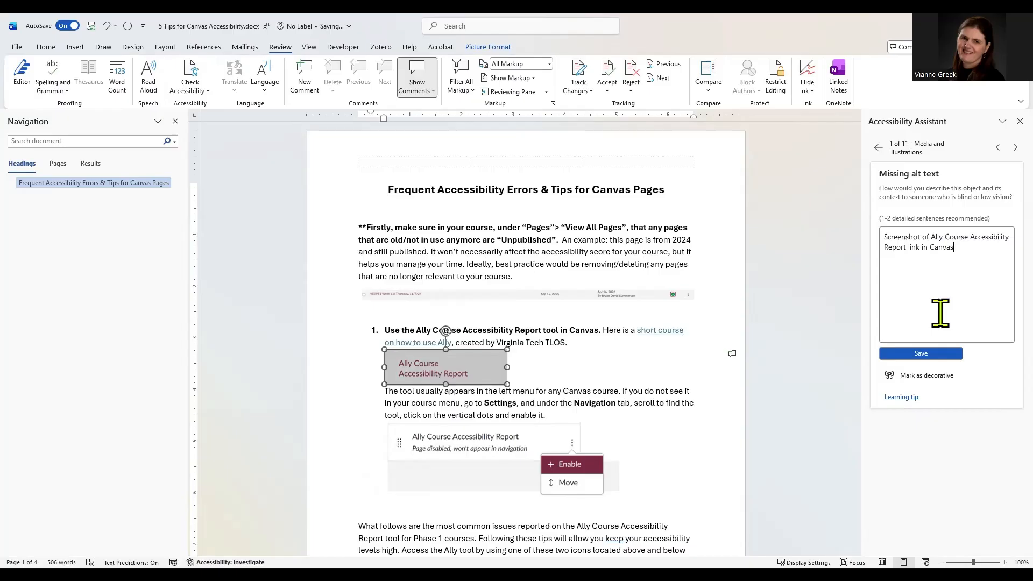
pyautogui.click(935, 356)
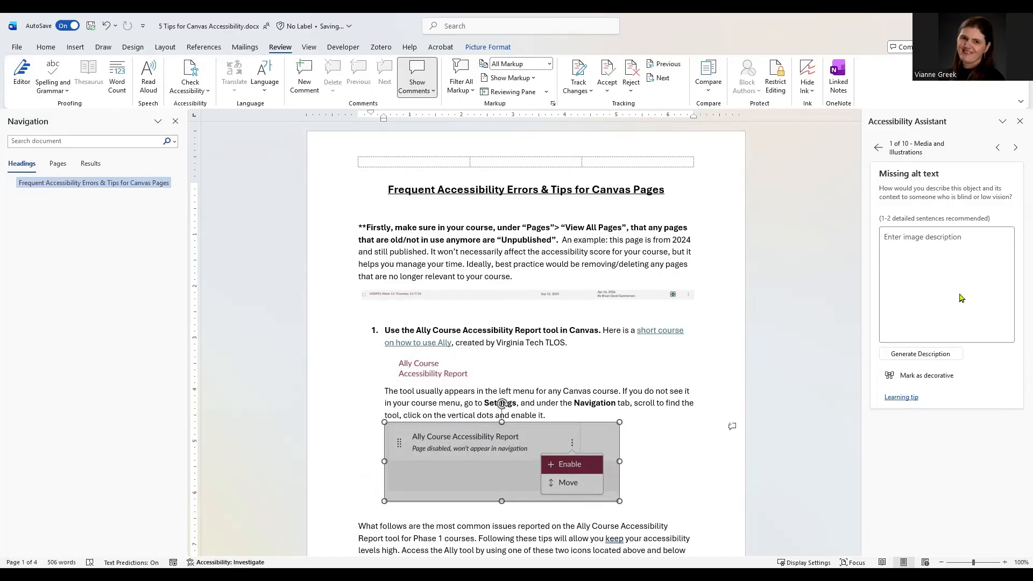
# Enter 'Enabling Ally Course Accessibility Report within settings.' as the Enable/Move menu screenshot's alt text
pyautogui.write('Ena')
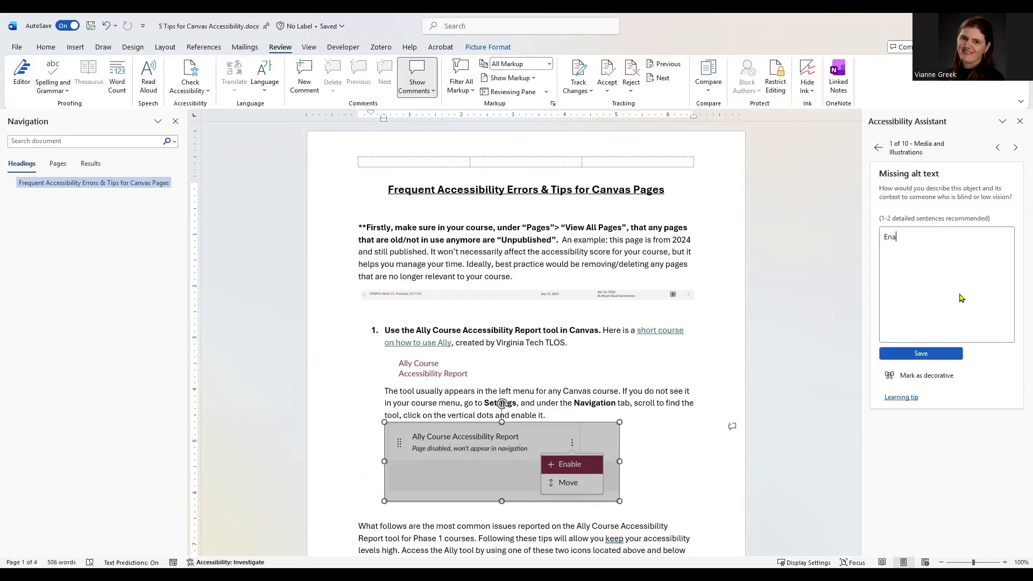
pyautogui.write('bling Ally Course Accessibility Report within se')
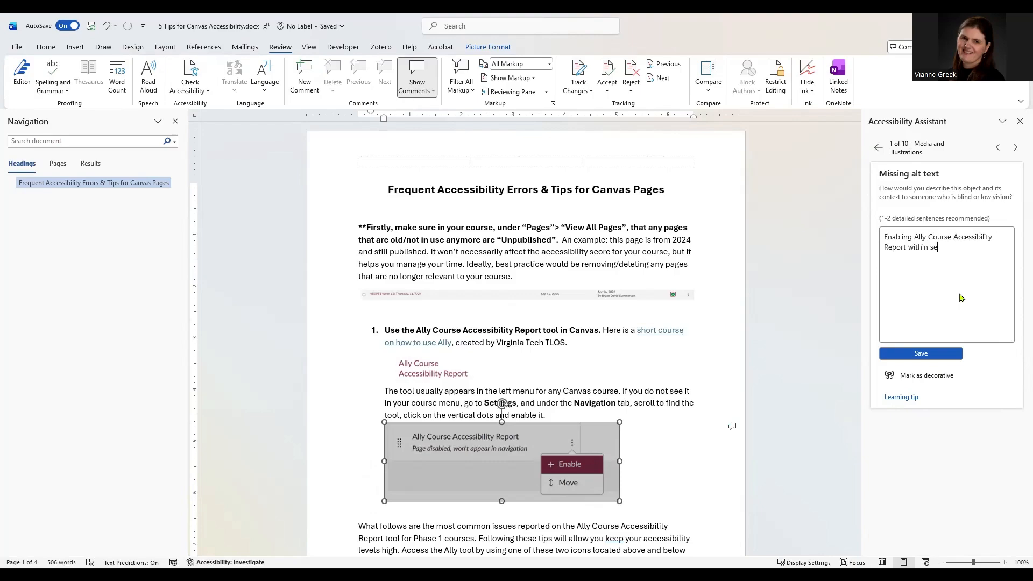
pyautogui.write('ttings.')
# Save the Enable menu description, then give the 71% gauge 'Select Heading 2 as your first header on every page.'
pyautogui.click(948, 360)
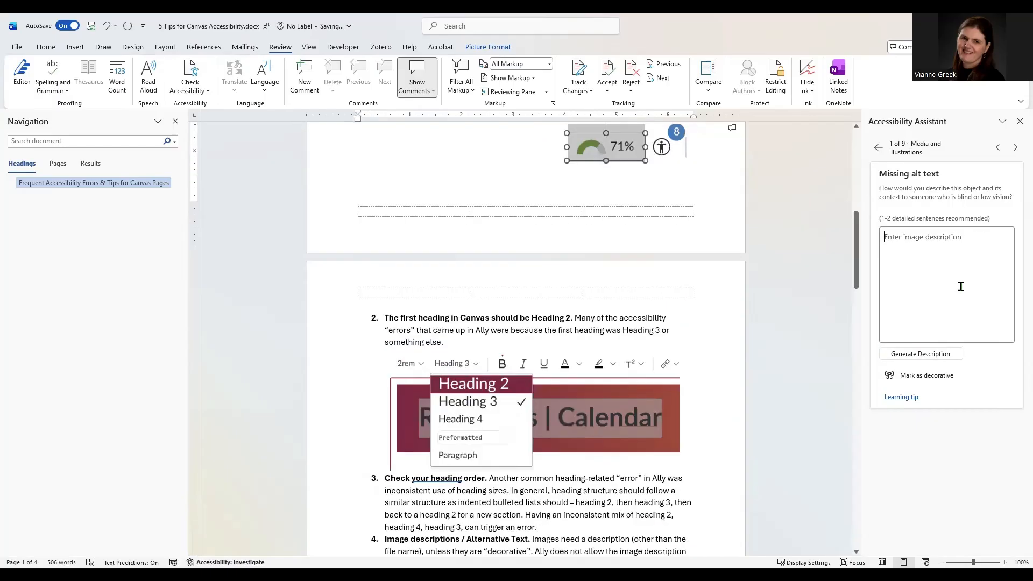
pyautogui.write('S')
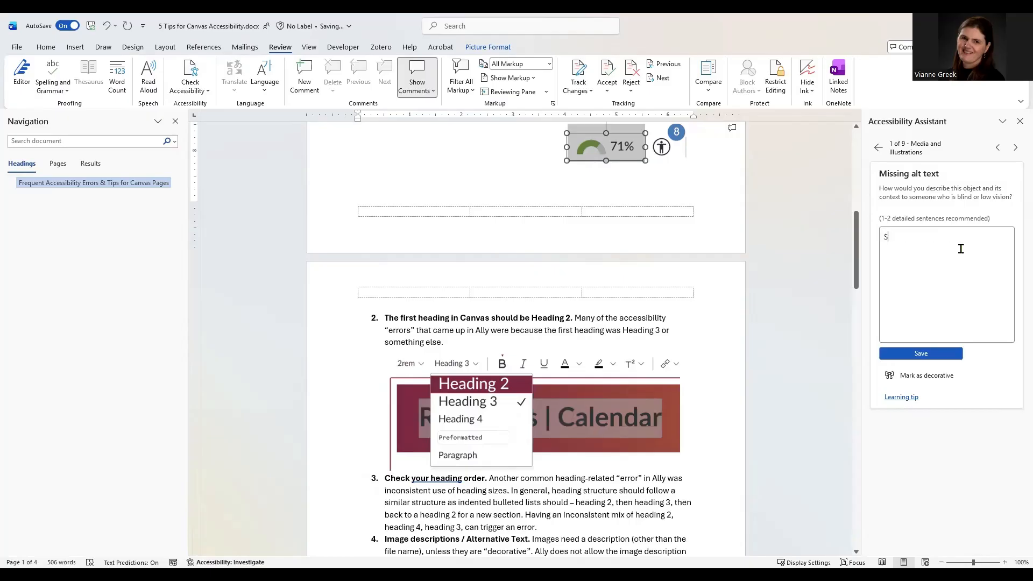
pyautogui.write('elect Heading 2 as')
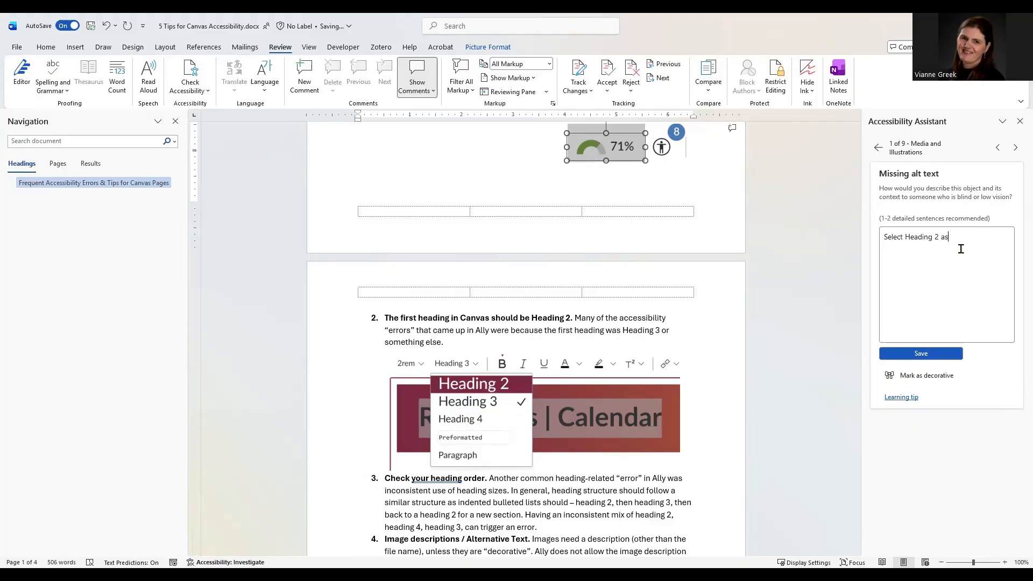
pyautogui.write(' your first header in')
pyautogui.press('BackSpace')
pyautogui.press('BackSpace')
pyautogui.write('on every page.')
pyautogui.click(948, 355)
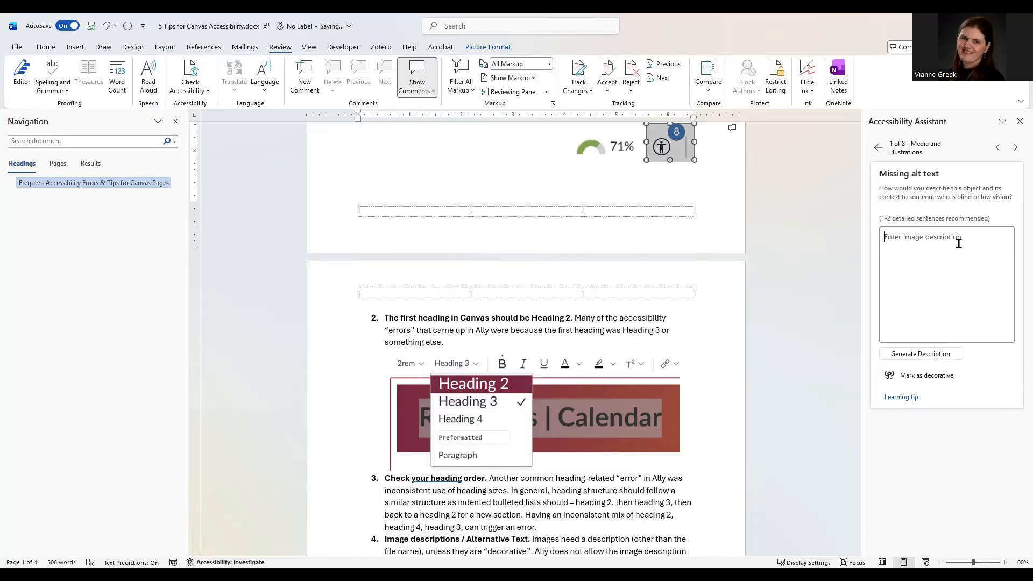
# Save 'Accessibility checker icon that appears below the edit box. This one shows eight errors.' for the badge-8 icon
pyautogui.write('A')
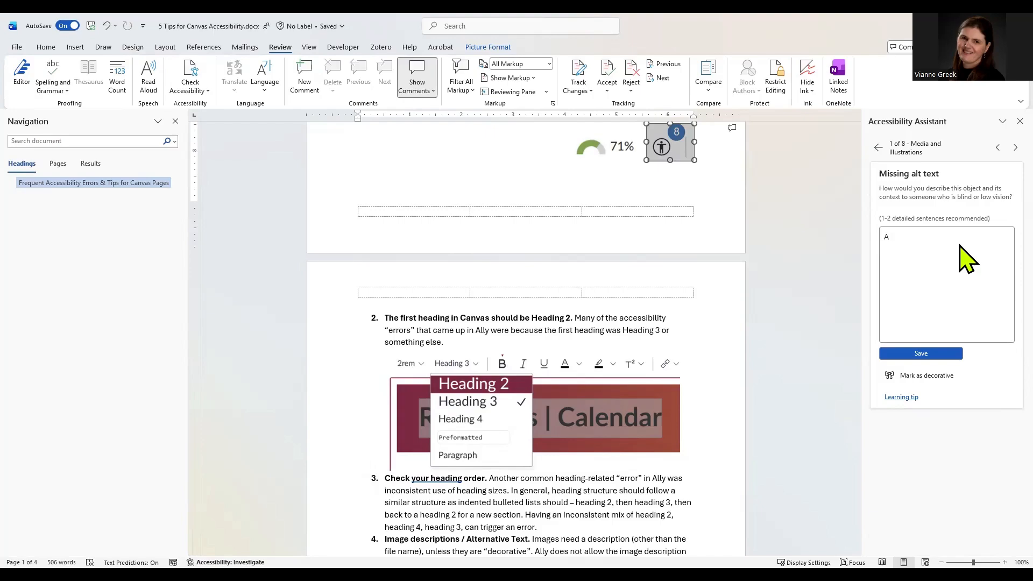
pyautogui.write('ccessibility checker icon at the b')
pyautogui.press('BackSpace')
pyautogui.press('BackSpace')
pyautogui.press('BackSpace')
pyautogui.press('BackSpace')
pyautogui.press('BackSpace')
pyautogui.press('BackSpace')
pyautogui.press('BackSpace')
pyautogui.press('BackSpace')
pyautogui.write('that appears below the edit box. This one show')
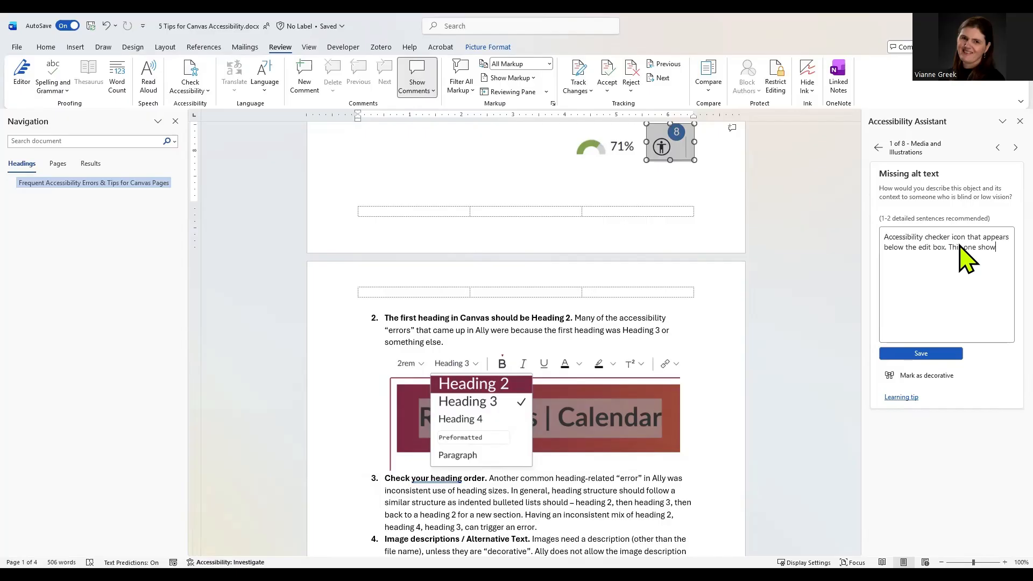
pyautogui.write('s eight errors.')
pyautogui.click(953, 351)
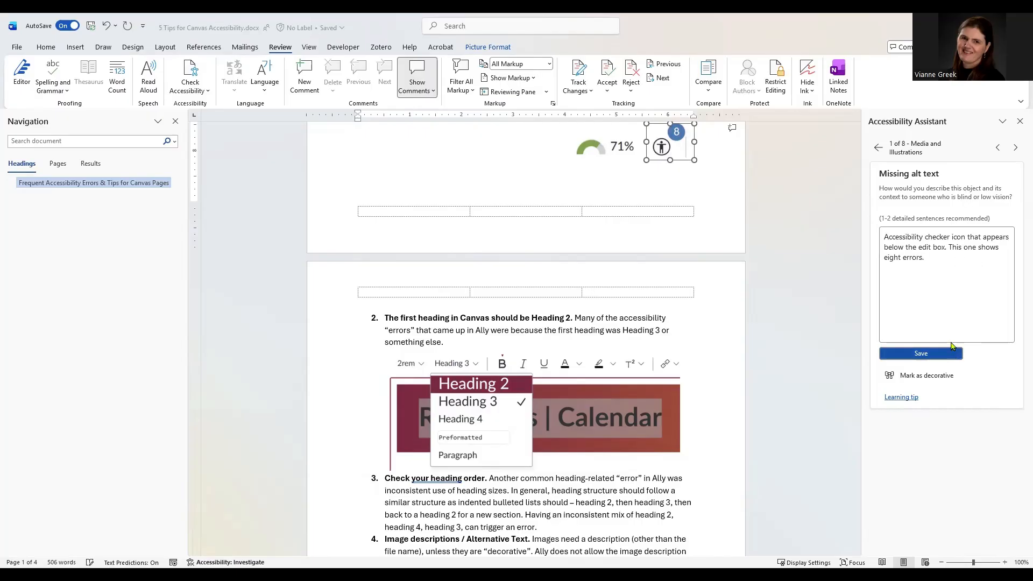
pyautogui.click(945, 267)
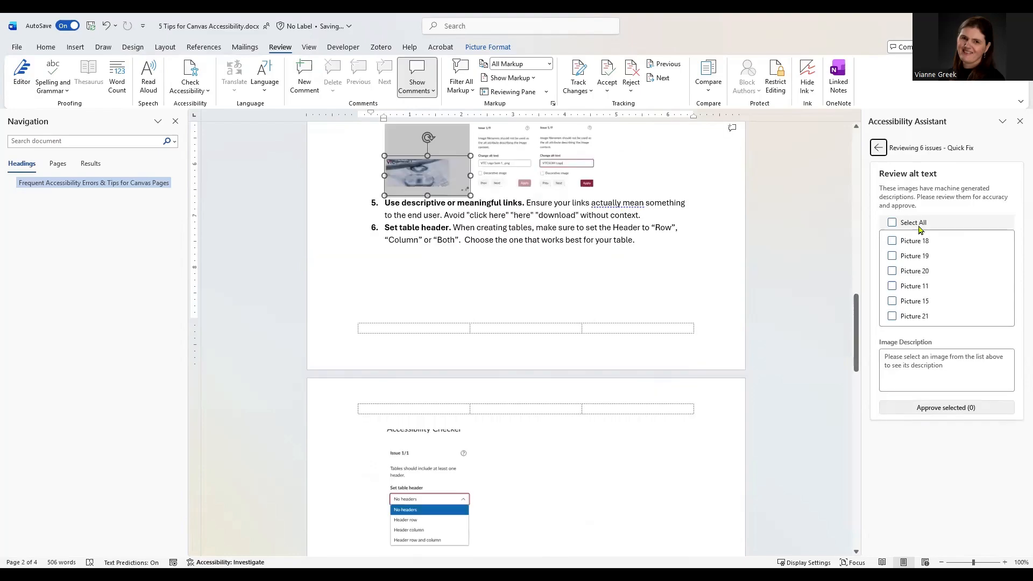
# Paste the copied descriptions into the heading menu screenshot's and the badge-8 icon's alt text
pyautogui.scroll(3, 630, 172)
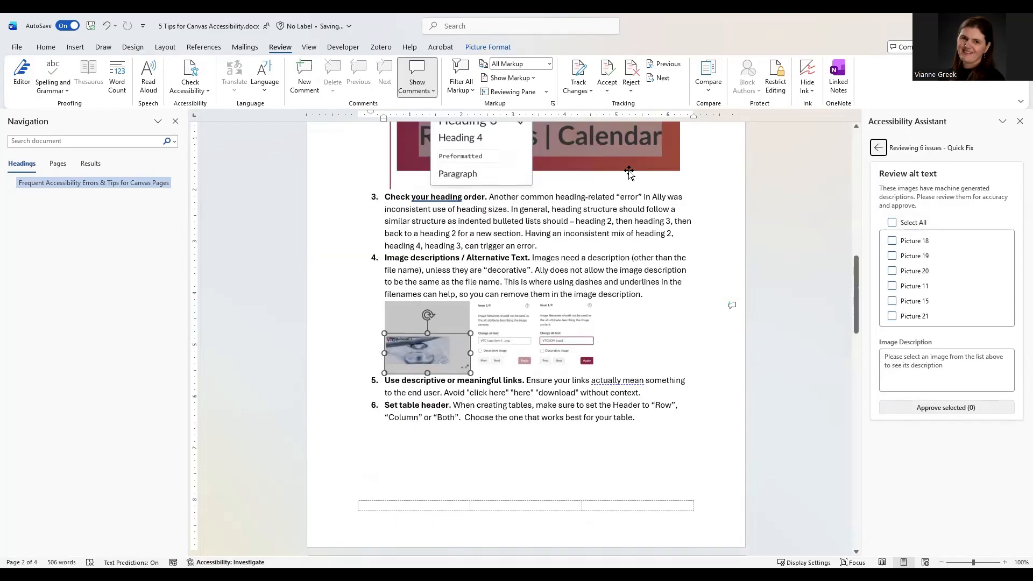
pyautogui.scroll(7, 610, 285)
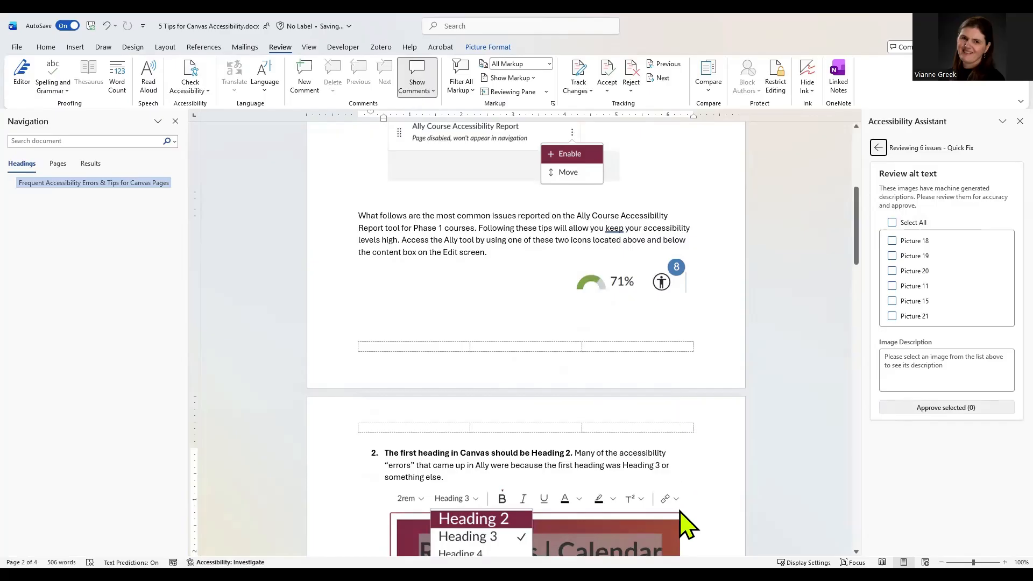
pyautogui.moveTo(945, 235); pyautogui.dragTo(870, 212)
pyautogui.hotkey('ctrl', 'c')
pyautogui.scroll(-3, 637, 439)
pyautogui.click(636, 438)
pyautogui.click(953, 231)
pyautogui.hotkey('ctrl', 'v')
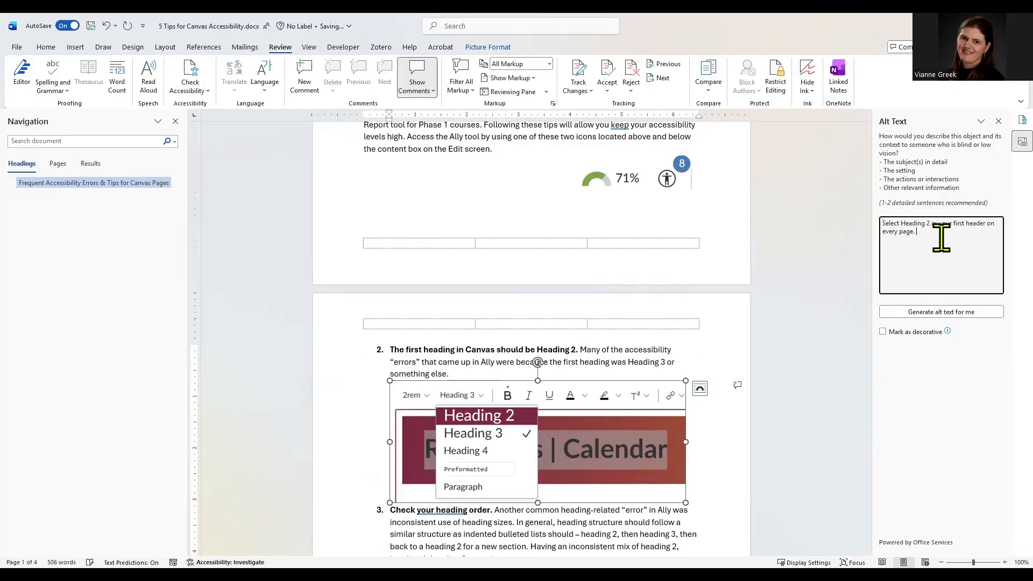
pyautogui.click(676, 177)
pyautogui.click(676, 178)
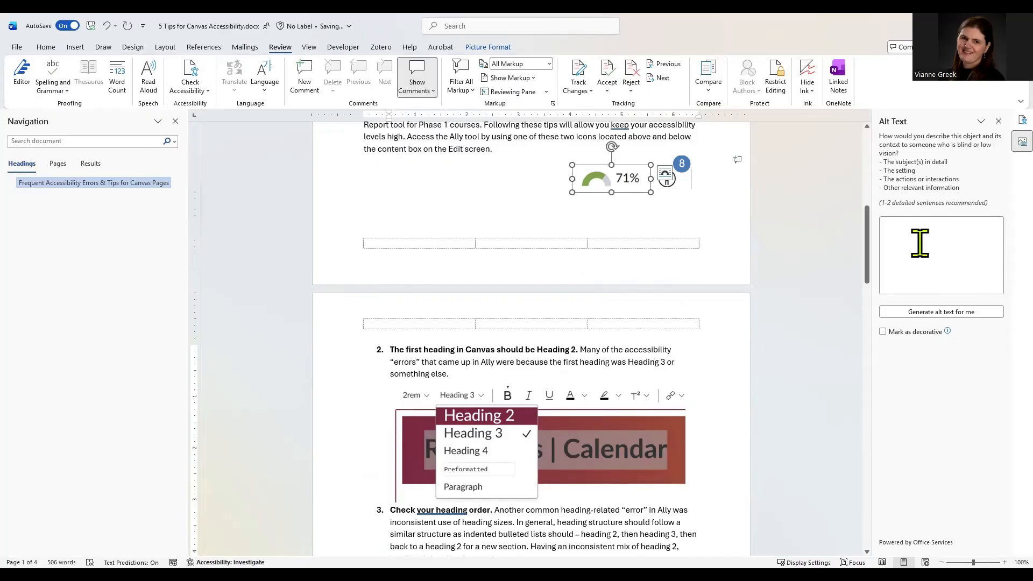
pyautogui.click(918, 240)
pyautogui.write('Accessibility checker icon that appears below the edit box. This one shows eight errors.')
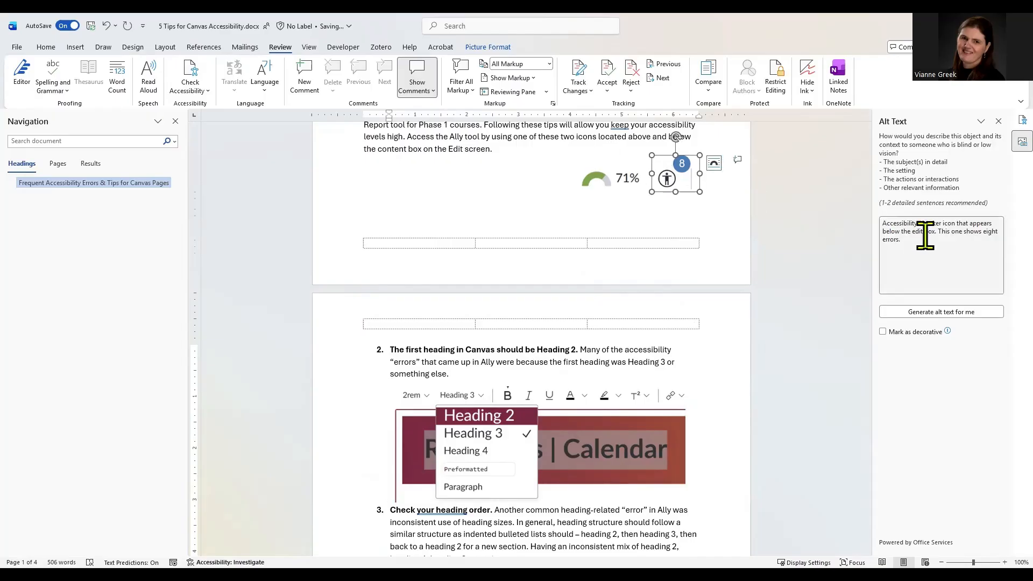
pyautogui.hotkey('ctrl', 'a')
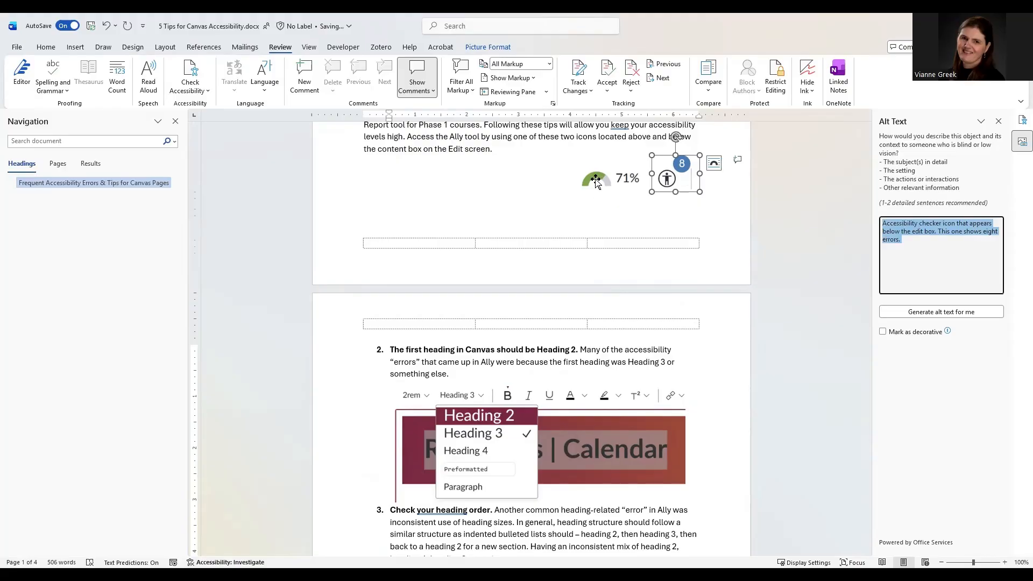
# Reword the 71% gauge's alt text: 'below' to 'above', 'checker' to 'score', 'eight errors' to '71%'
pyautogui.click(598, 178)
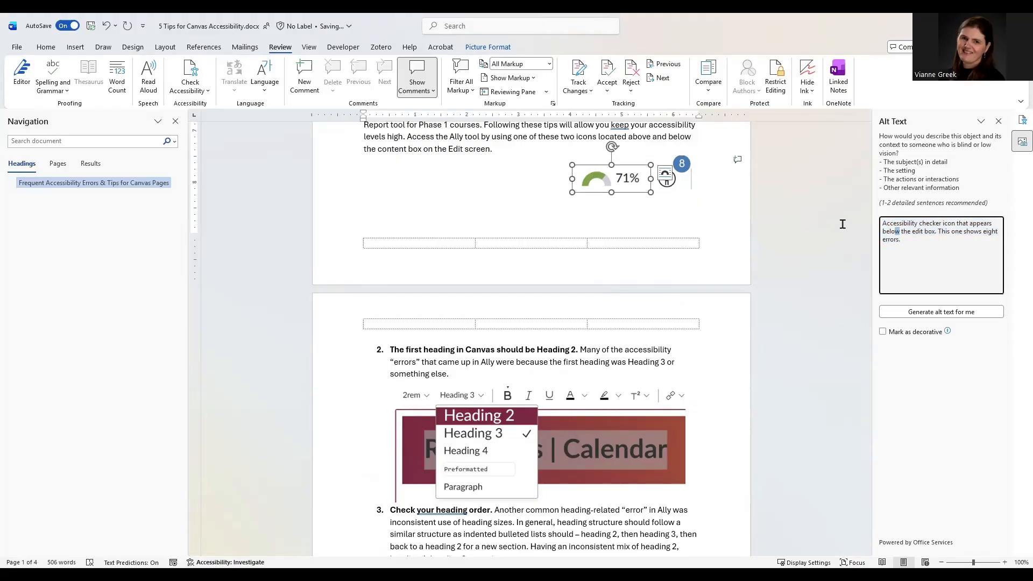
pyautogui.press('Up')
pyautogui.hotkey('ctrl', 'shift', 'Right')
pyautogui.write('above')
pyautogui.hotkey('ctrl', 'shift', 'Right')
pyautogui.write('score')
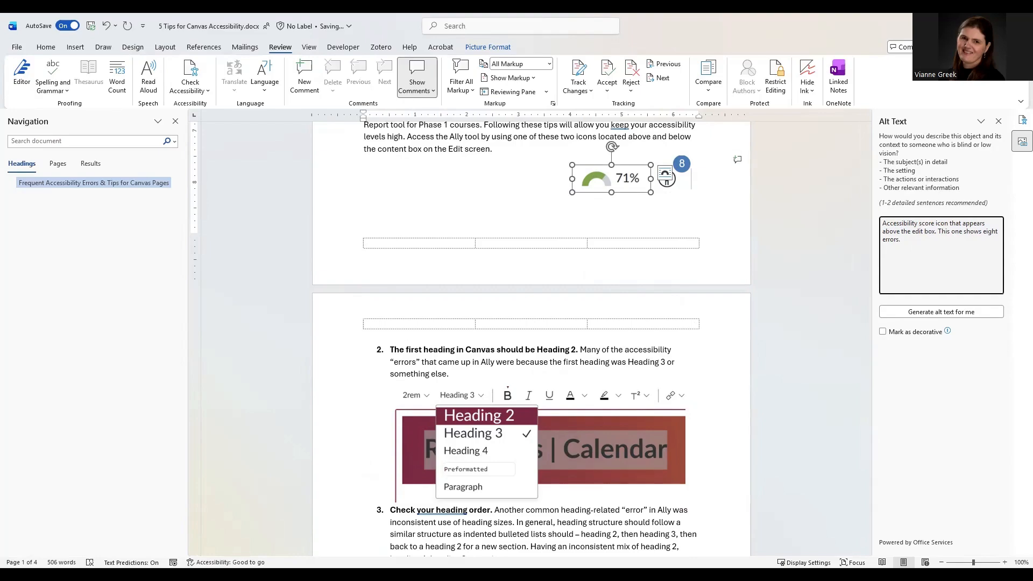
pyautogui.hotkey('ctrl', 'Right')
pyautogui.hotkey('ctrl', 'shift', 'Right')
pyautogui.hotkey('ctrl', 'shift', 'Right')
pyautogui.write('71%')
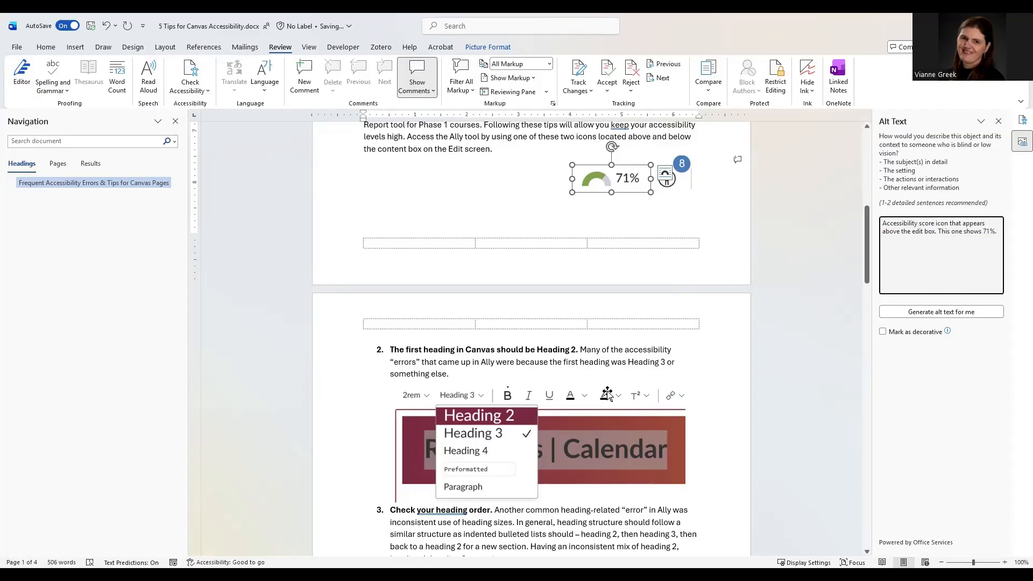
pyautogui.scroll(-5, 602, 393)
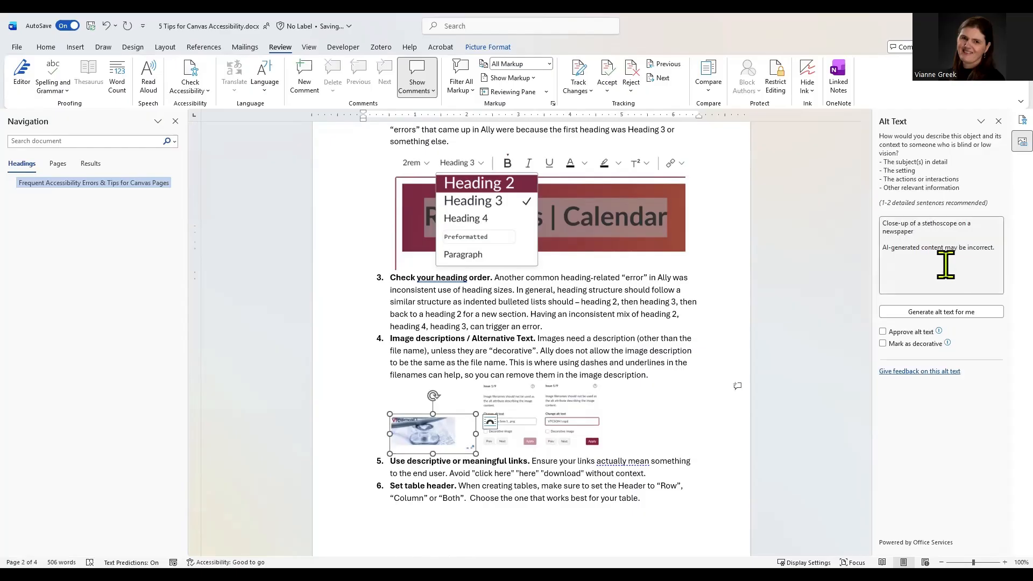
# Mark item 4's left image decorative and describe the middle one as 'screenshot of the image description field'
pyautogui.click(889, 345)
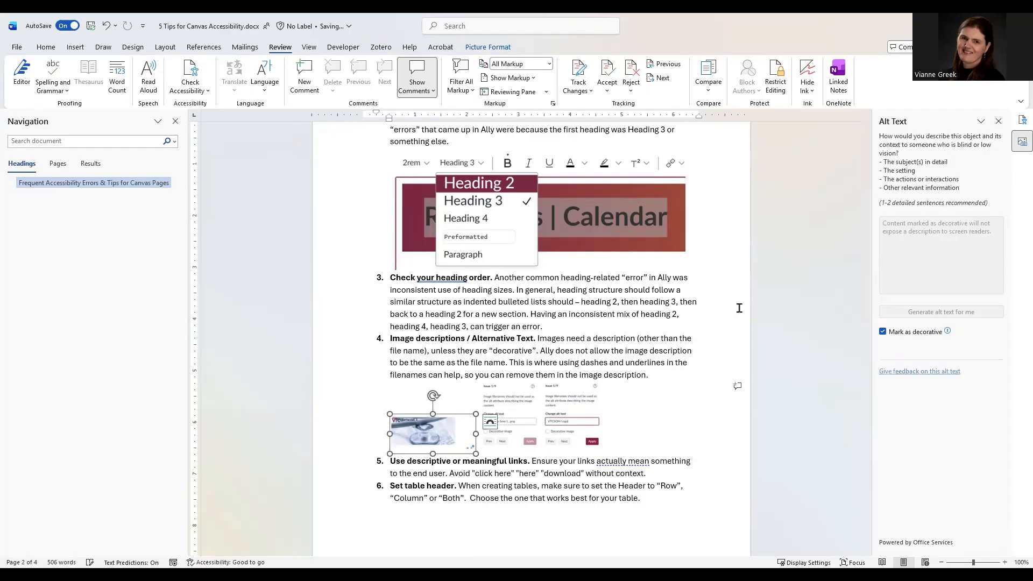
pyautogui.click(515, 394)
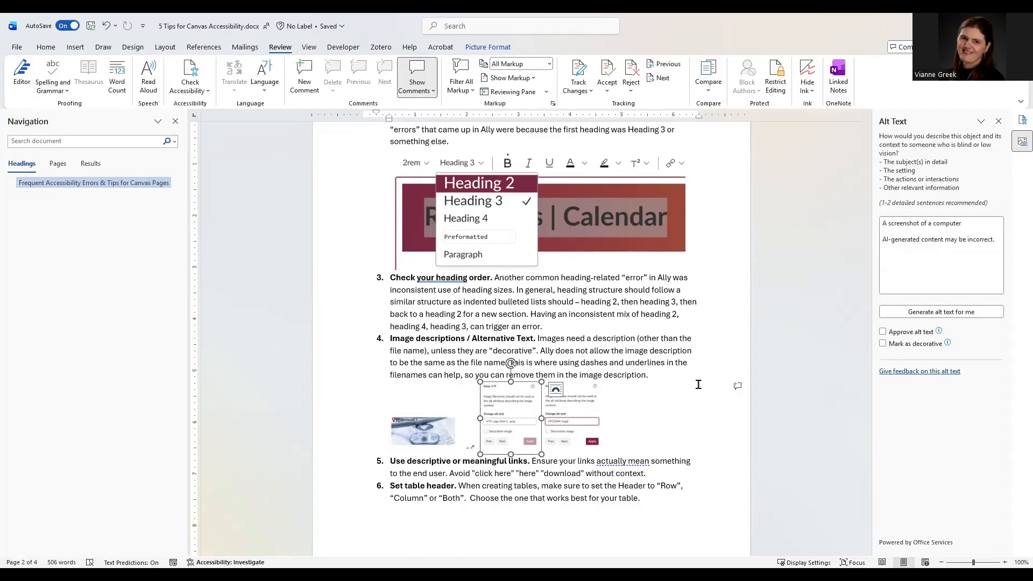
pyautogui.click(969, 268)
pyautogui.write('scre')
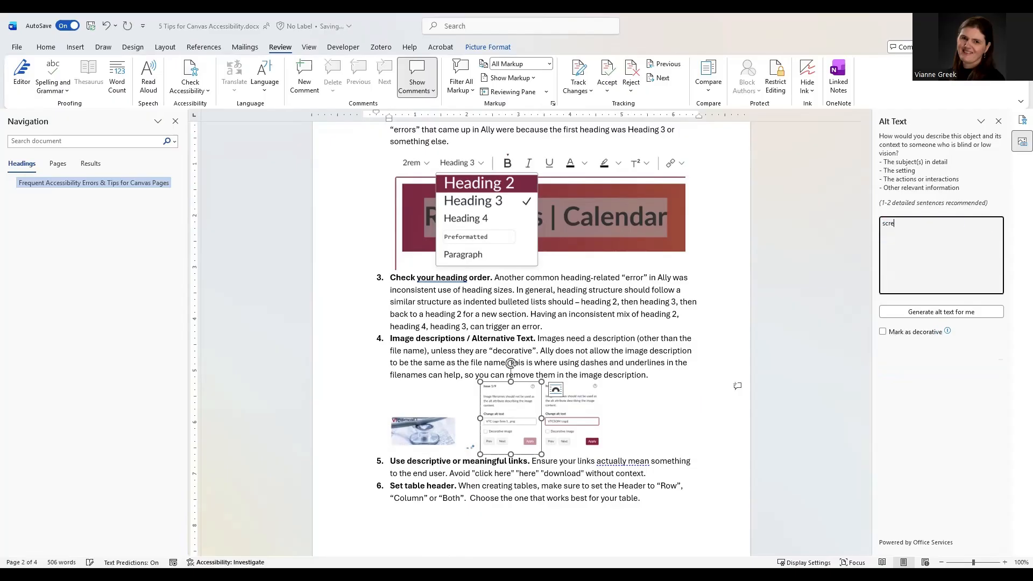
pyautogui.write('enshot of the image descitip')
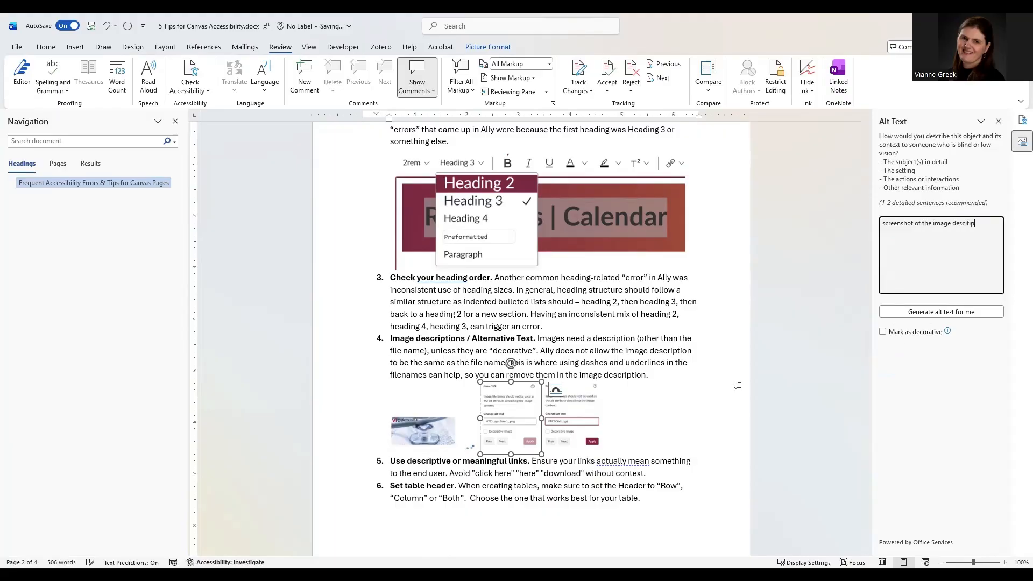
pyautogui.press('BackSpace')
pyautogui.press('BackSpace')
pyautogui.press('BackSpace')
pyautogui.hotkey('ctrl', 'a')
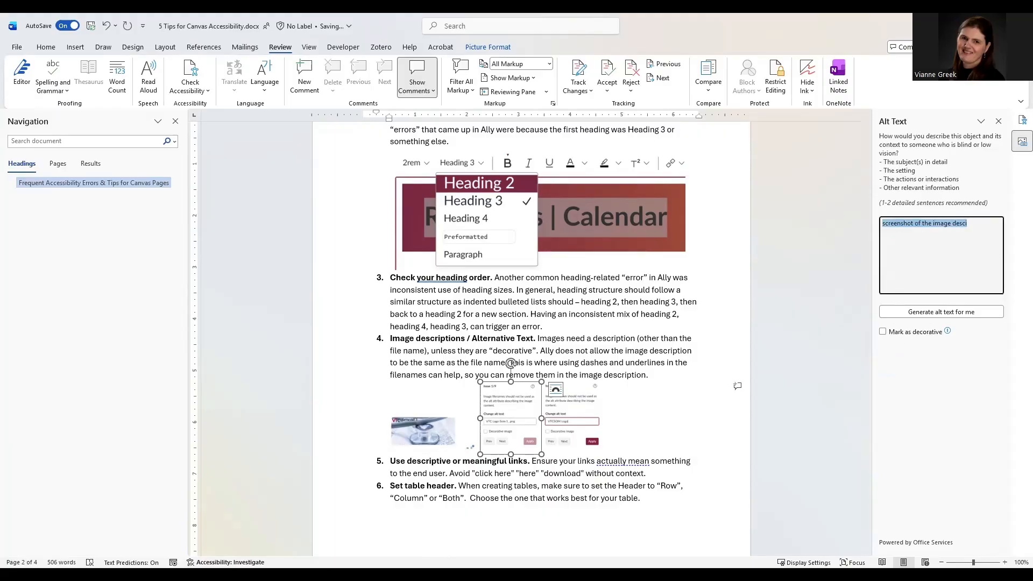
pyautogui.press('End')
pyautogui.press('BackSpace')
pyautogui.write('ript')
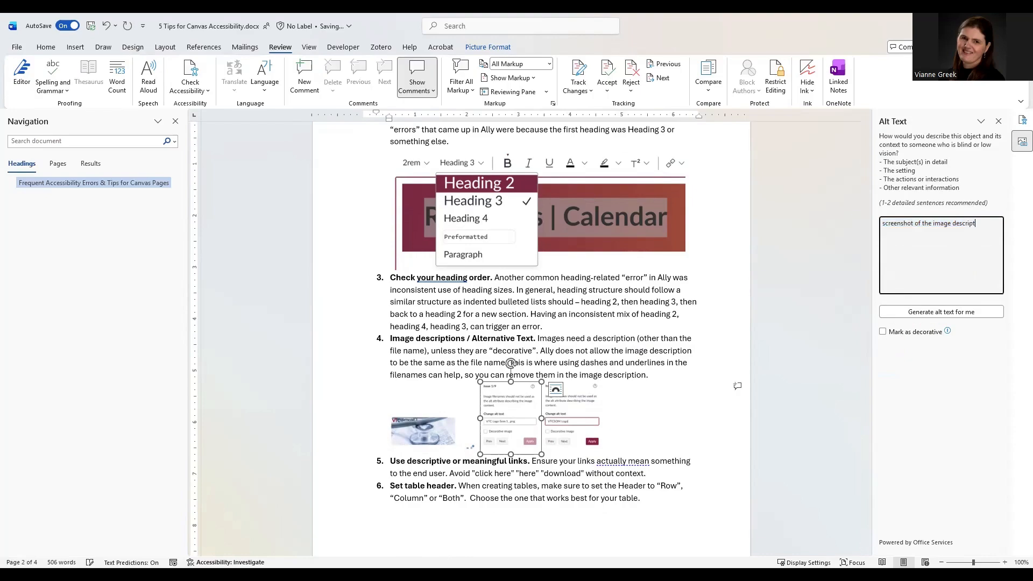
pyautogui.write('ion field')
# Mark the right-hand screenshot under item 4 as decorative
pyautogui.click(579, 387)
pyautogui.click(915, 333)
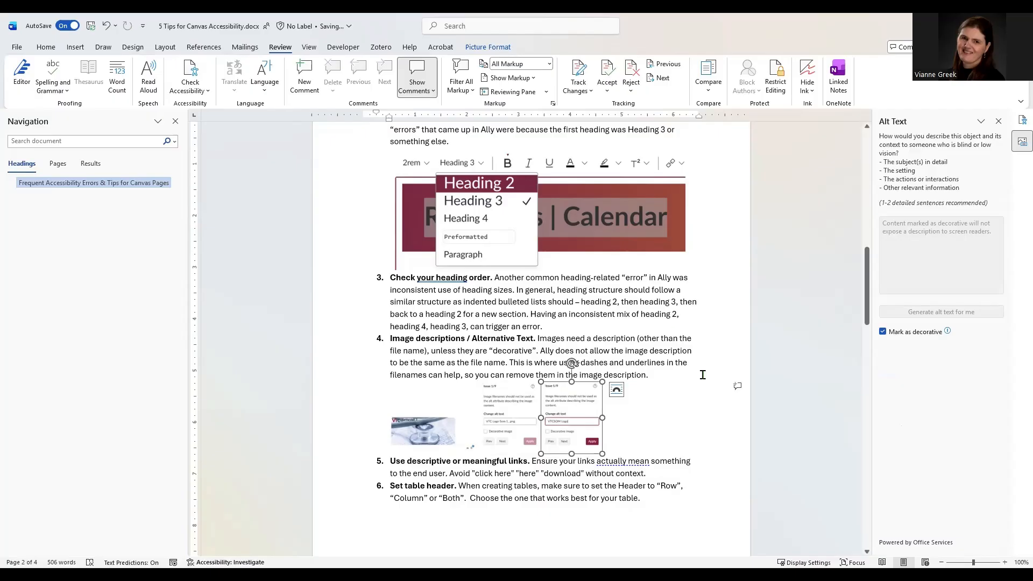
pyautogui.scroll(-5, 681, 329)
# Replace the table-header screenshot's generated alt text with 'Screenshot of set table header options'; start item 7's description
pyautogui.scroll(-3, 424, 299)
pyautogui.click(425, 299)
pyautogui.click(980, 258)
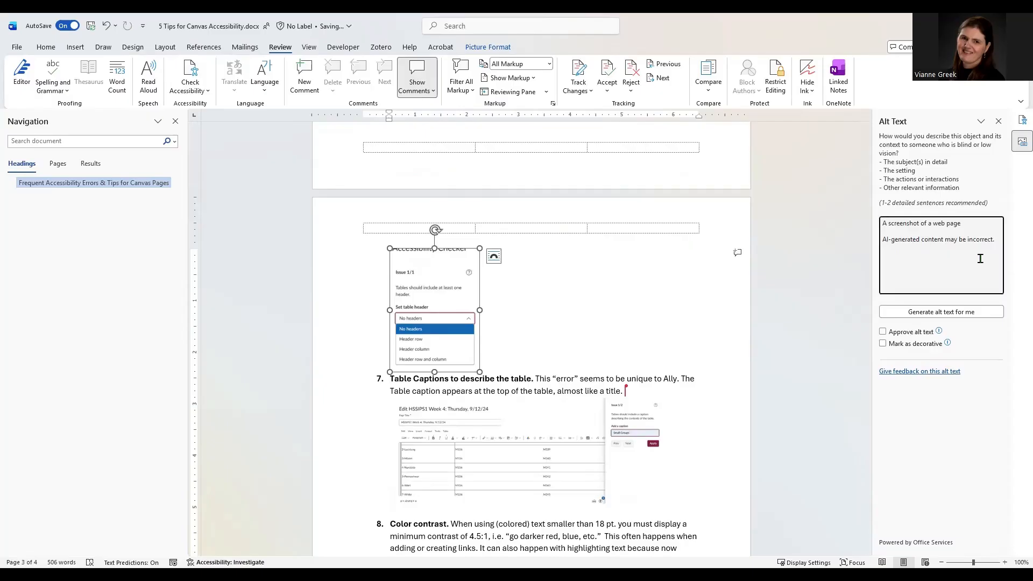
pyautogui.hotkey('ctrl', 'a')
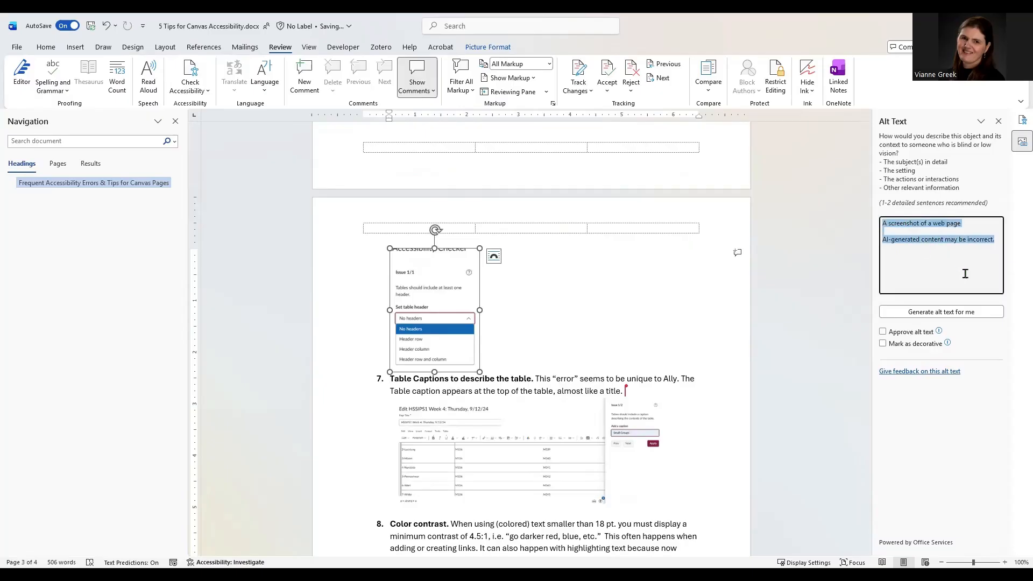
pyautogui.press('Delete')
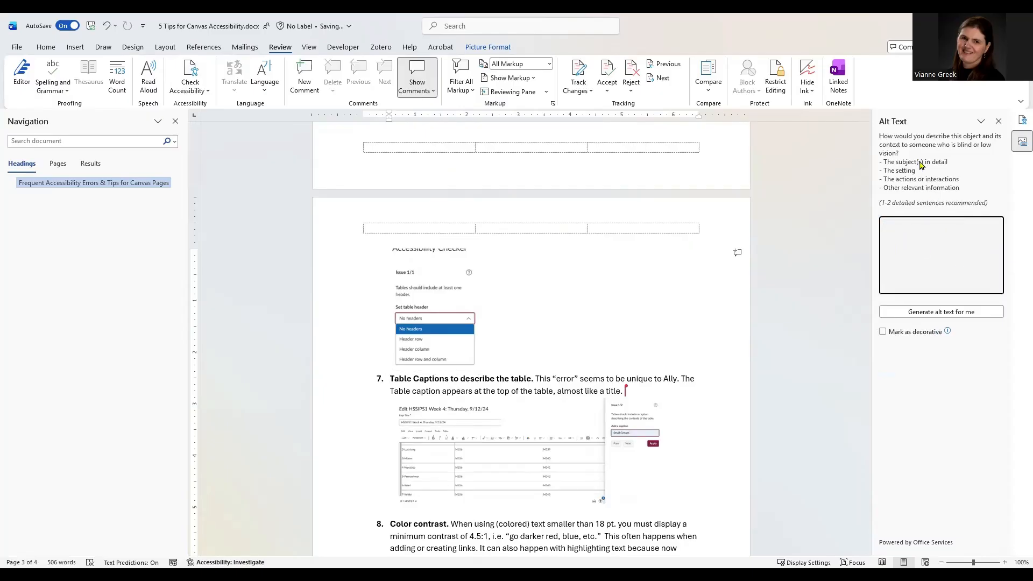
pyautogui.write('Screenshot of set table')
pyautogui.write('header options')
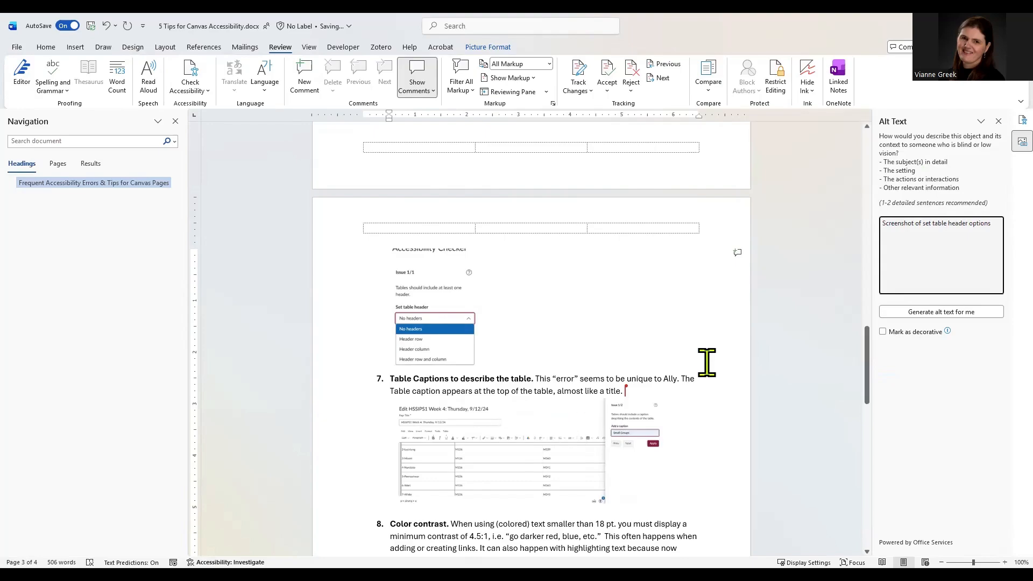
pyautogui.click(928, 270)
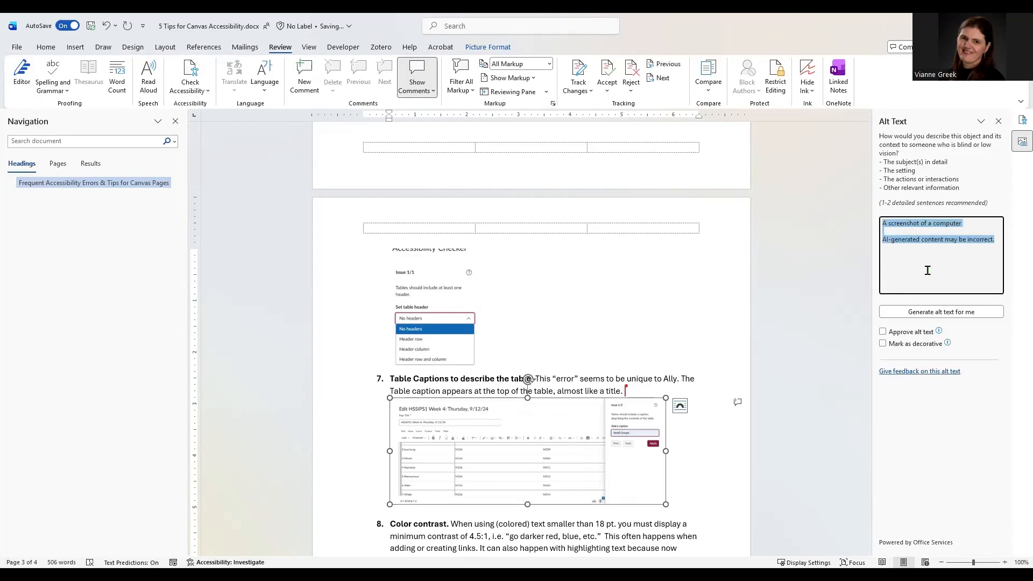
pyautogui.write('Screensho')
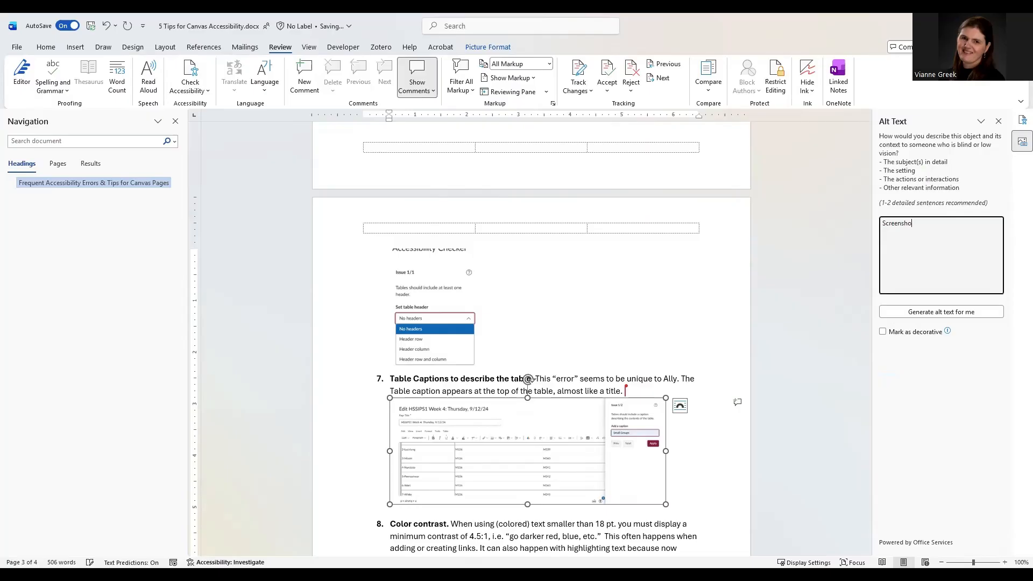
pyautogui.write('t of table caption int')
# Finish item 7 as 'Screenshot of table caption screen'; describe item 8 as 'Screenshot of color picker for contrast'
pyautogui.press('BackSpace')
pyautogui.press('BackSpace')
pyautogui.press('BackSpace')
pyautogui.write('screen')
pyautogui.scroll(-5, 603, 399)
pyautogui.click(611, 412)
pyautogui.hotkey('ctrl', 'a')
pyautogui.write('Screenshot of')
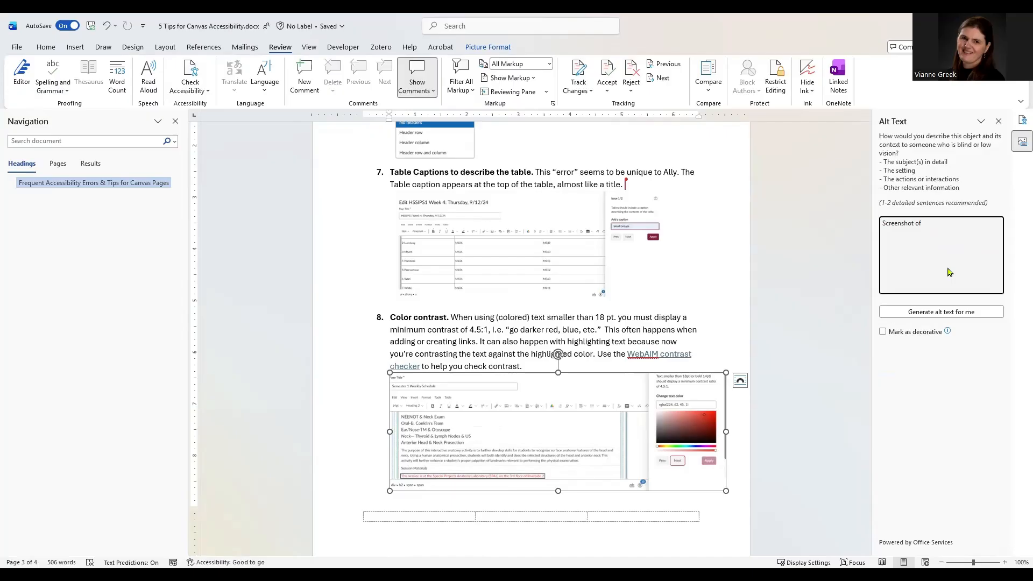
pyautogui.write('color')
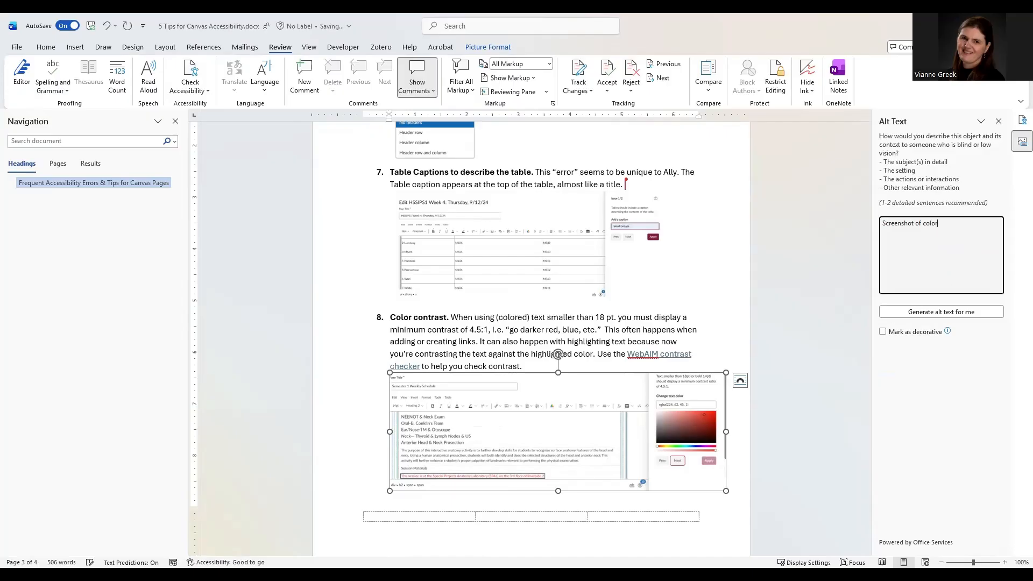
pyautogui.write(' picker for contr')
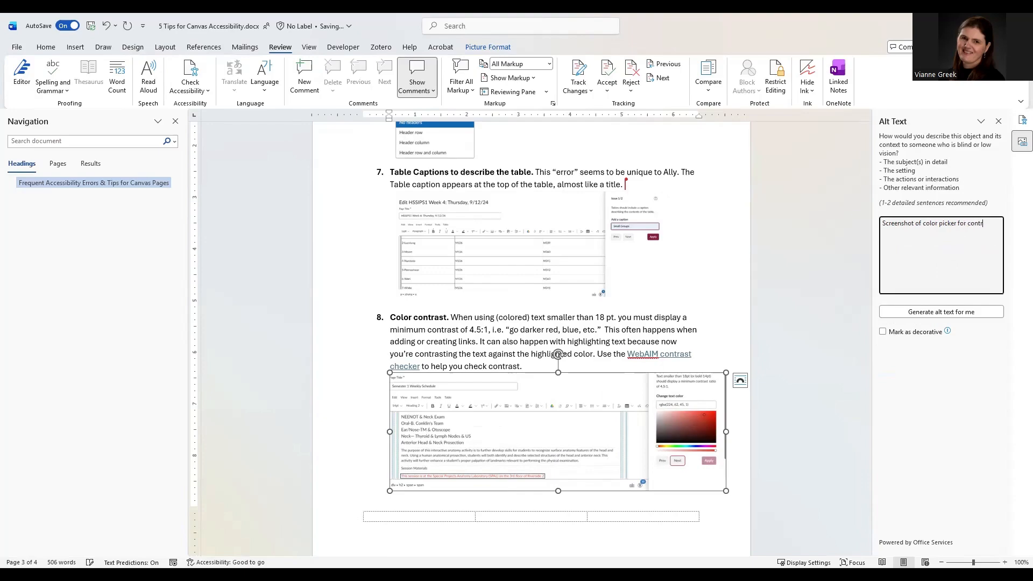
pyautogui.write('ast')
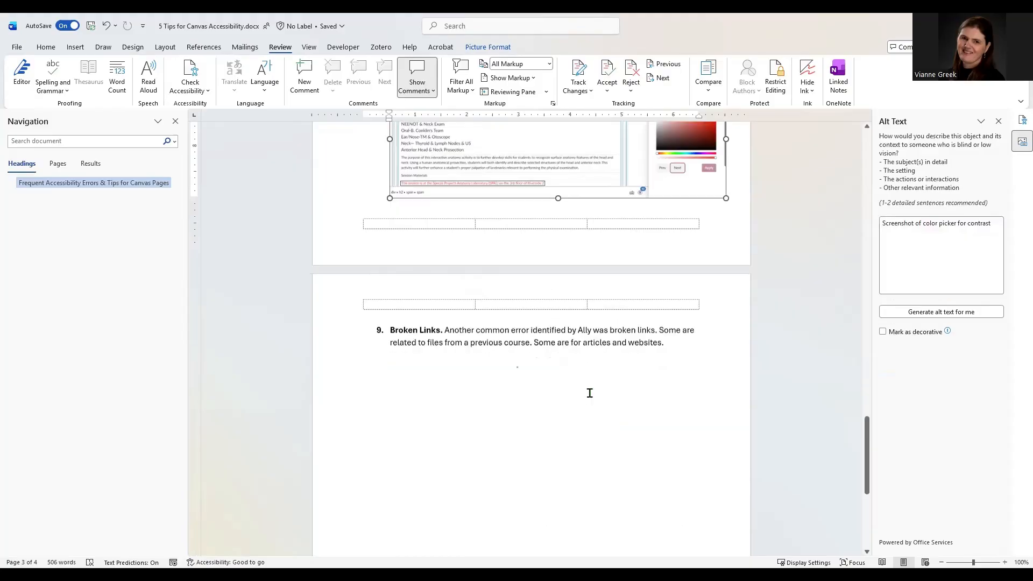
# Deselect the picture and open the Accessibility Assistant from the status bar to confirm no issues remain
pyautogui.scroll(-1, 602, 339)
pyautogui.click(602, 339)
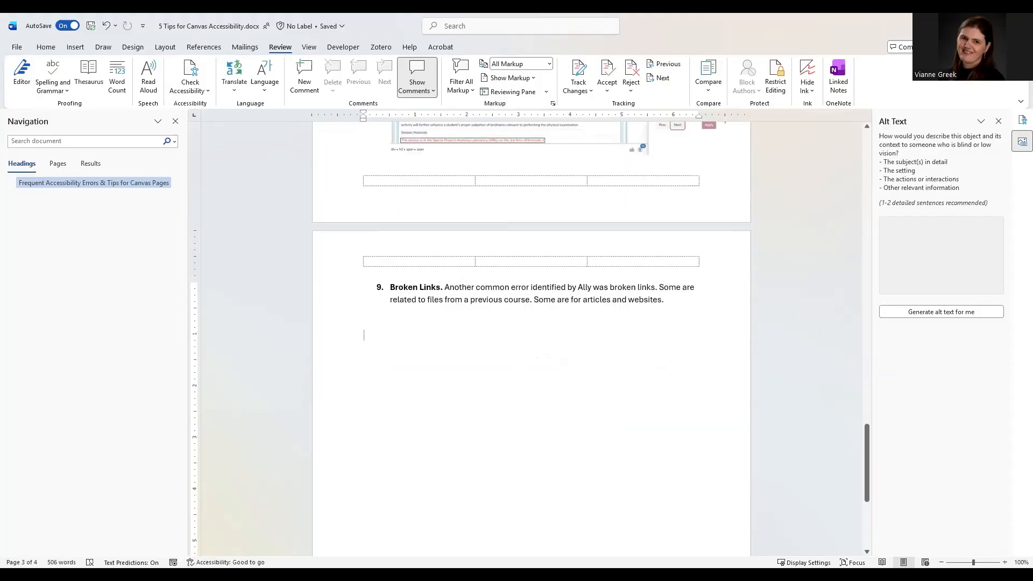
pyautogui.scroll(-3, 677, 330)
pyautogui.scroll(4, 677, 330)
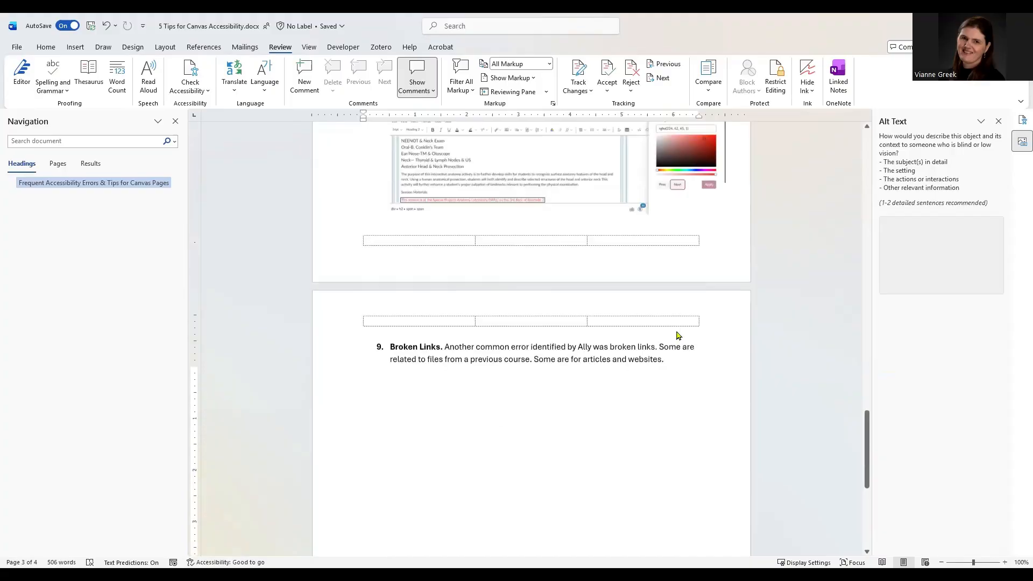
pyautogui.scroll(5, 677, 332)
pyautogui.click(999, 122)
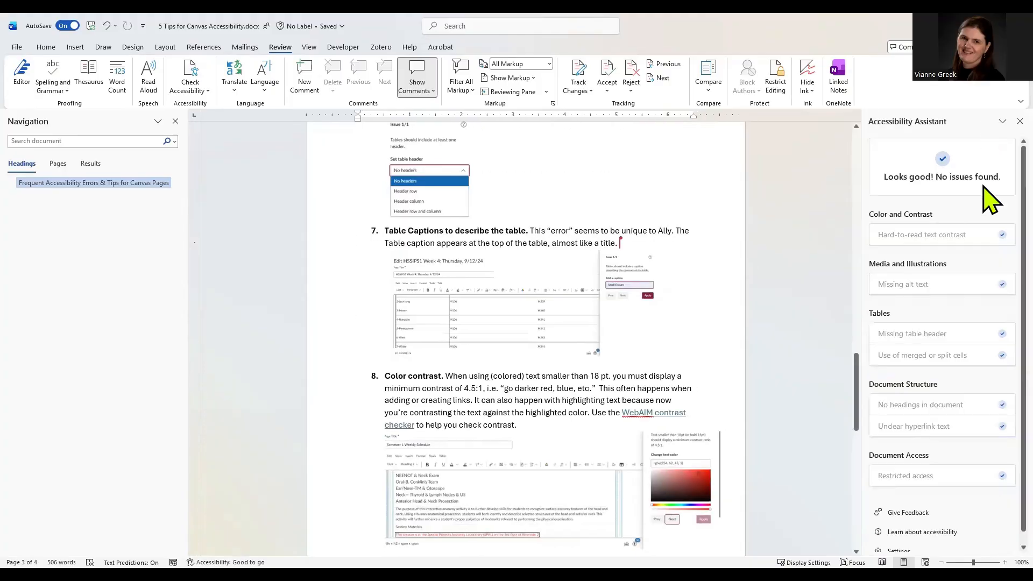